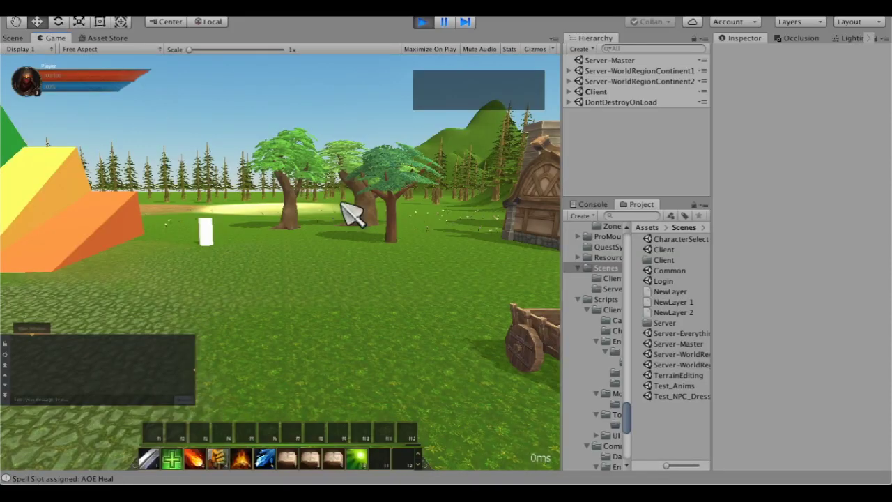
# Switch to the simulated-client stats window and add test players one at a time, from Player1 through Player15.
pyautogui.moveTo(432, 279); pyautogui.dragTo(705, 440, button='right')
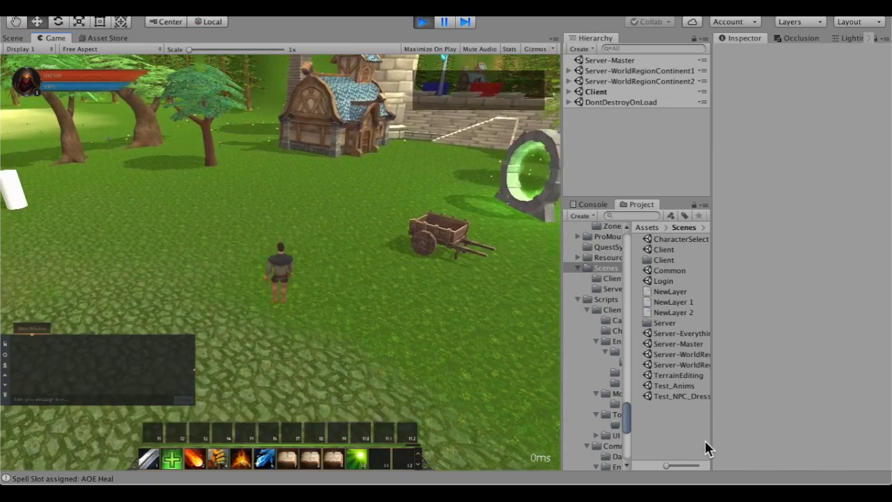
pyautogui.press('a')
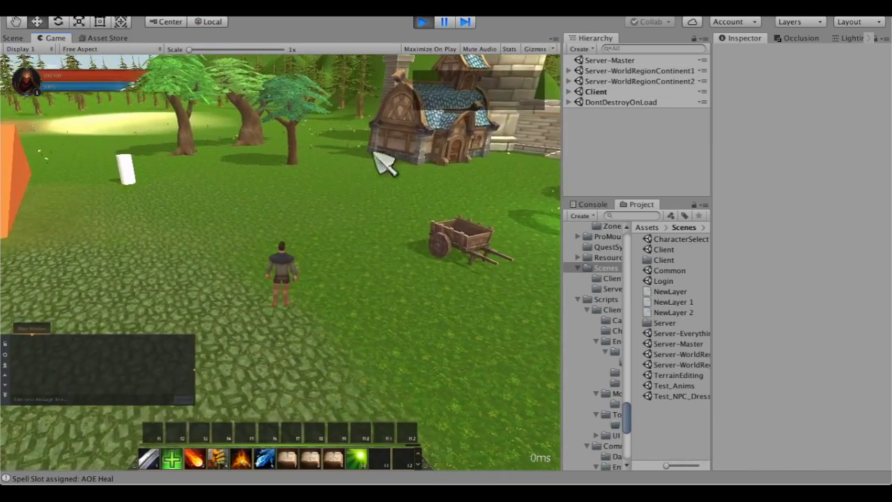
pyautogui.press('super+Tab')
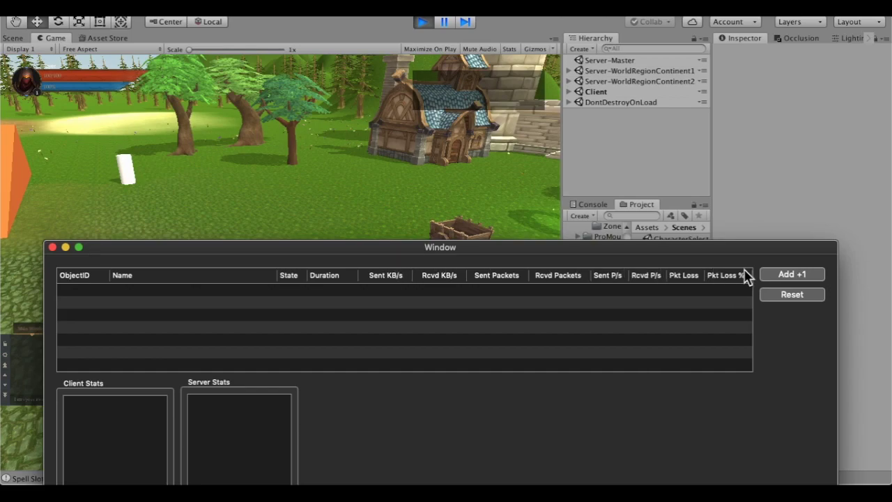
pyautogui.click(785, 276)
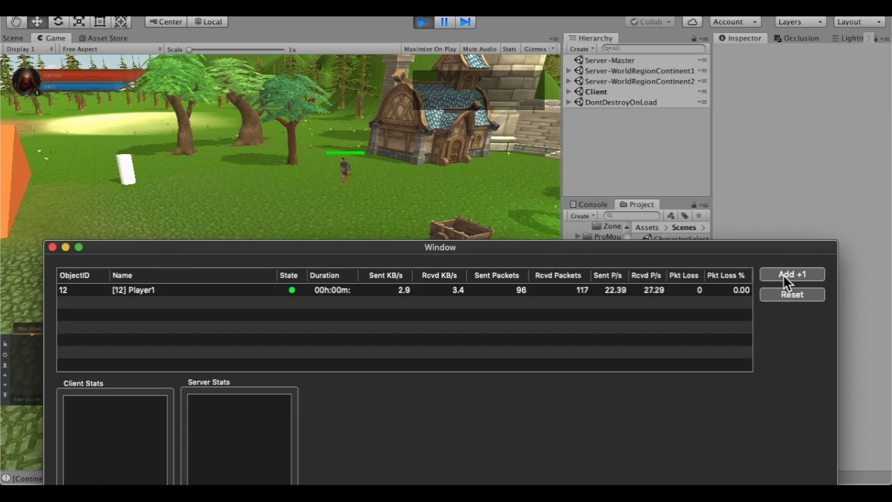
pyautogui.click(785, 276)
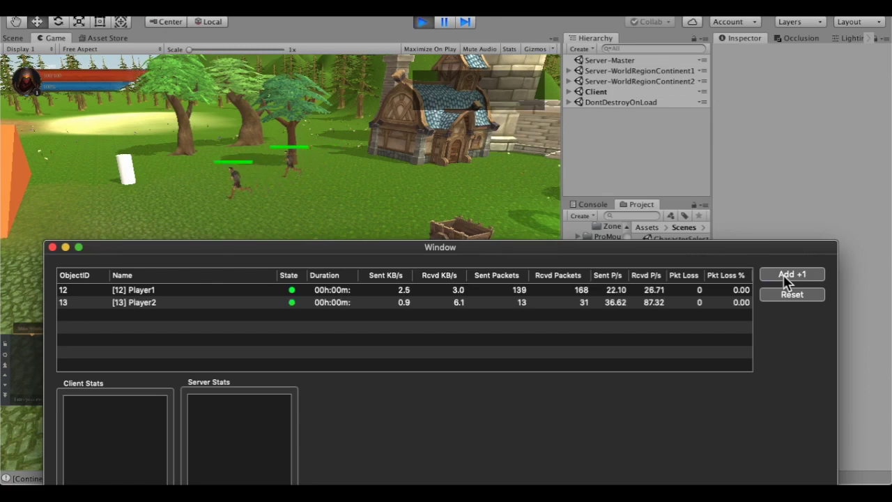
pyautogui.click(785, 276)
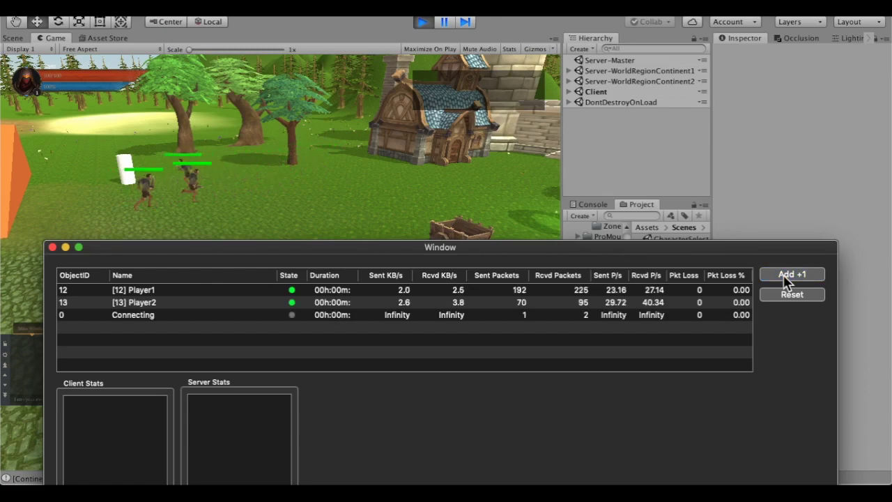
pyautogui.click(785, 276)
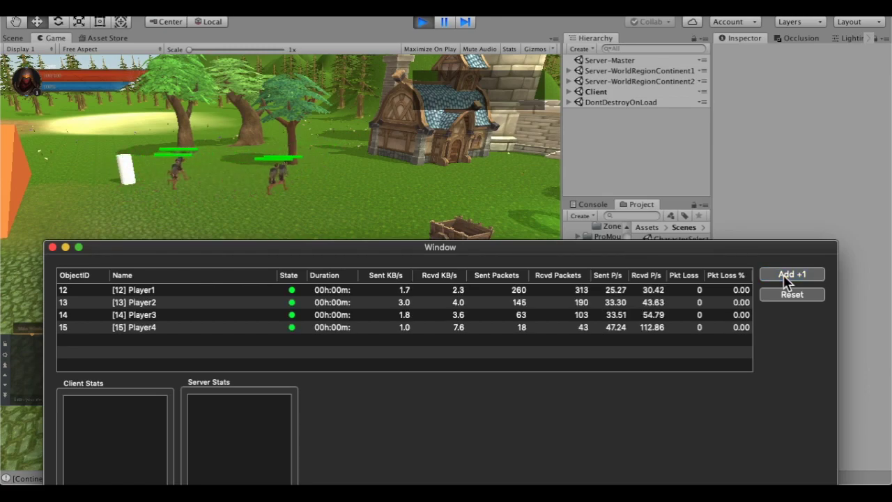
pyautogui.click(786, 276)
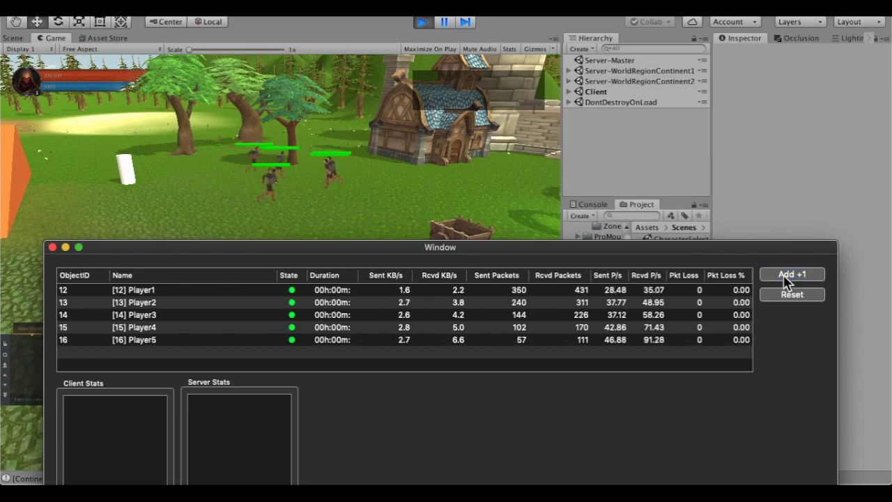
pyautogui.click(786, 276)
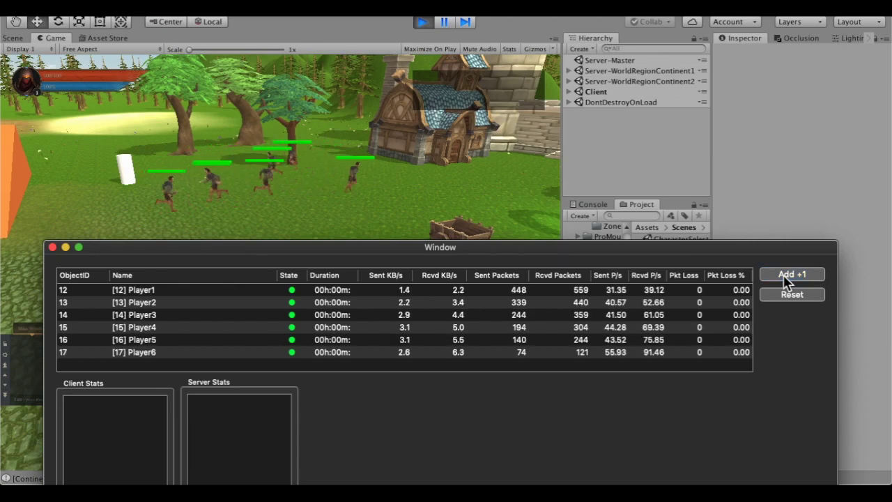
pyautogui.click(787, 276)
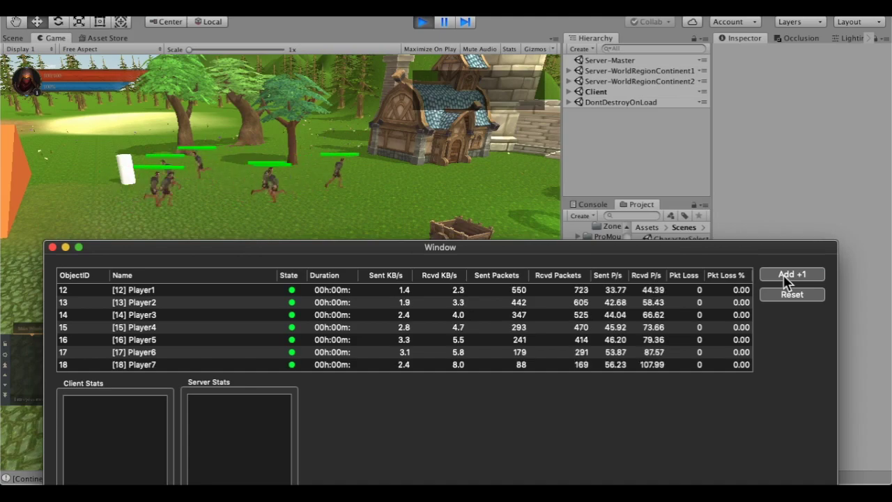
pyautogui.click(787, 276)
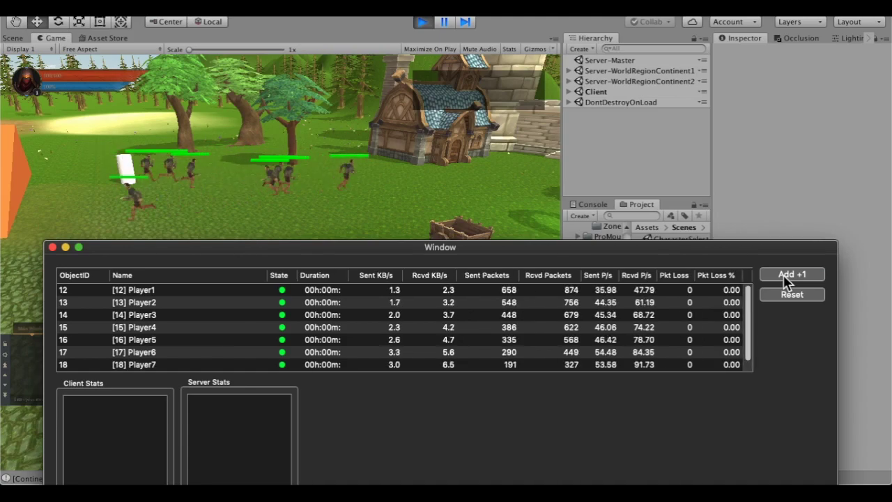
pyautogui.click(786, 276)
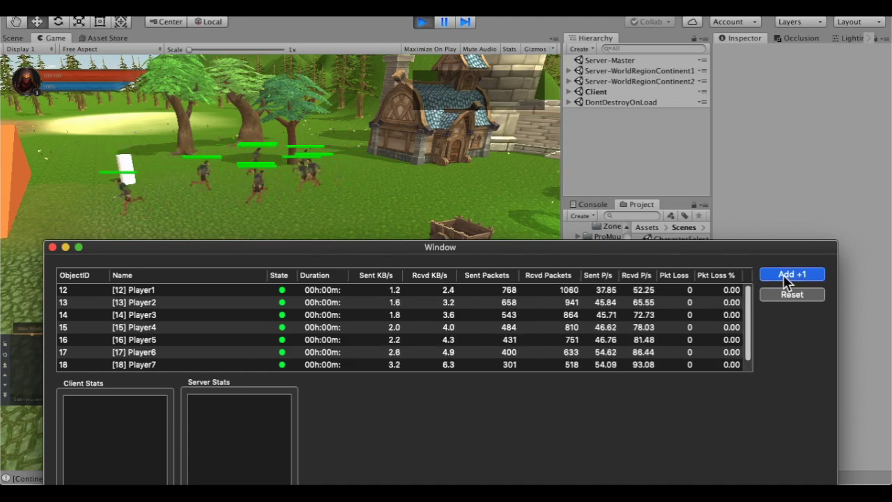
pyautogui.click(786, 276)
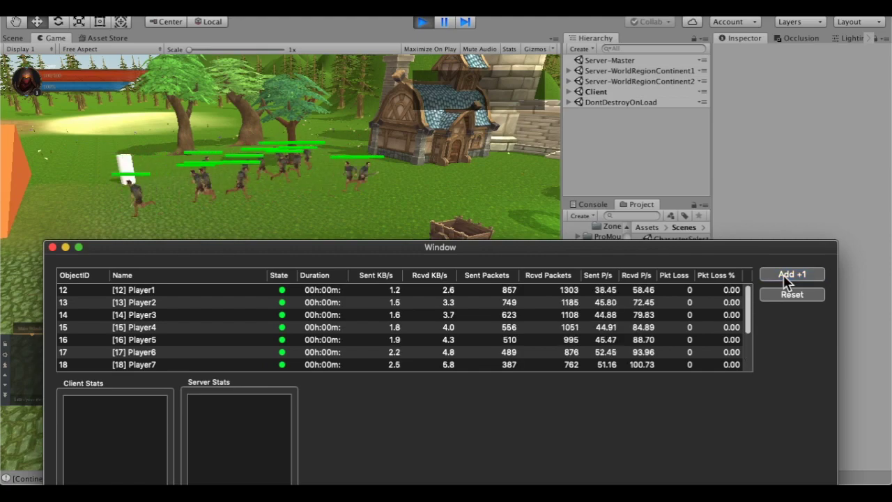
pyautogui.click(786, 276)
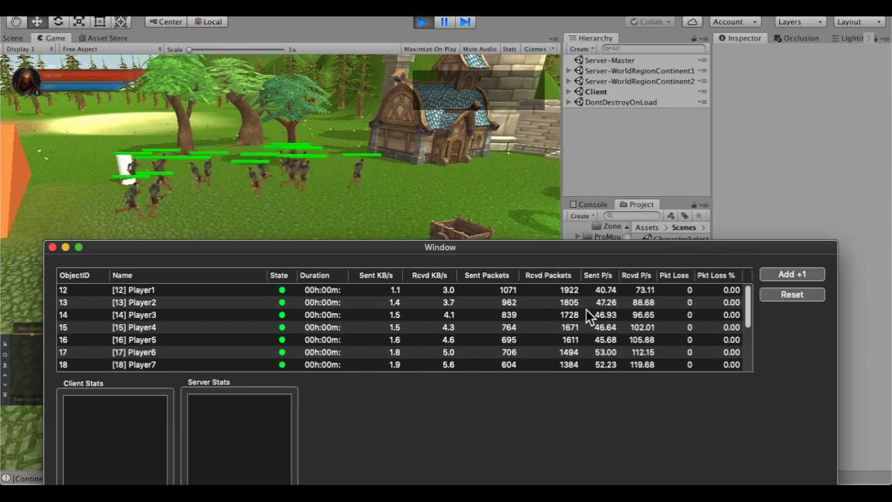
# Review the network statistics of all simulated players in the table and show the client stats of Player1.
pyautogui.scroll(-4, 487, 325)
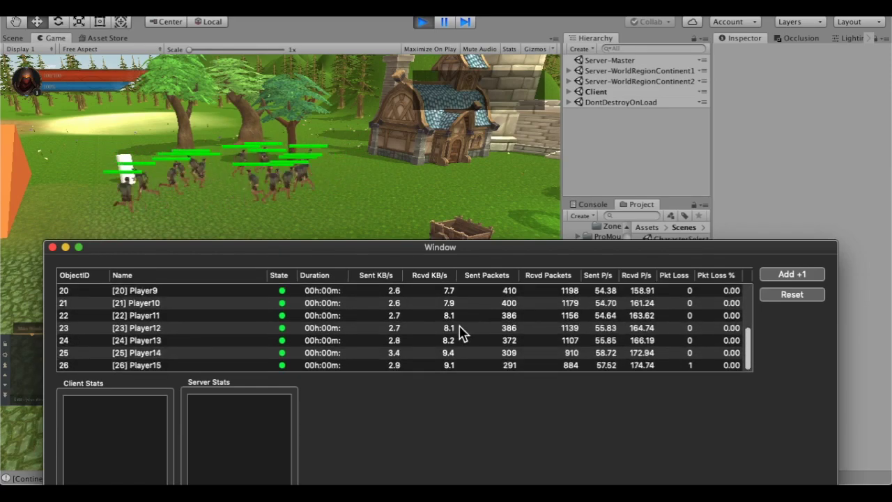
pyautogui.scroll(4, 439, 346)
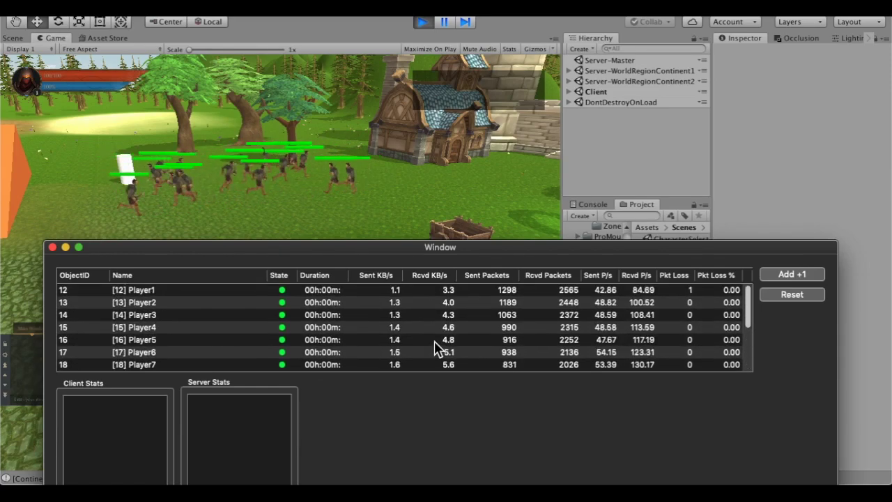
pyautogui.scroll(-4, 434, 343)
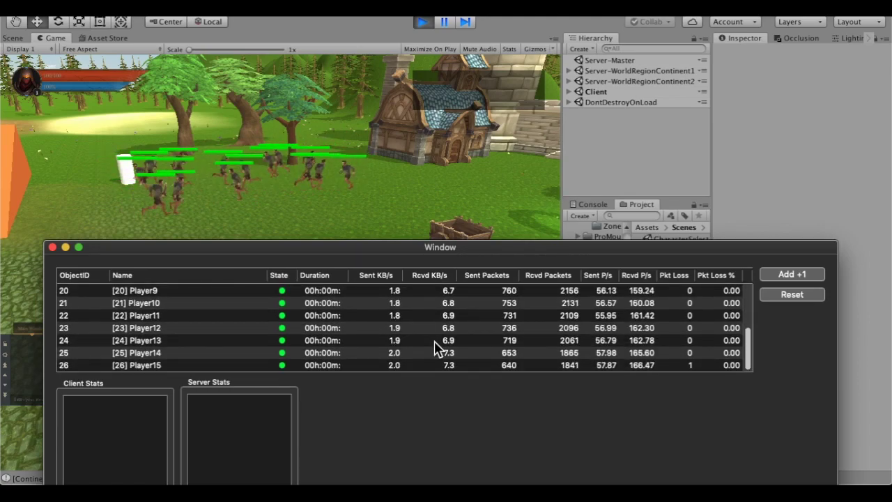
pyautogui.scroll(4, 434, 341)
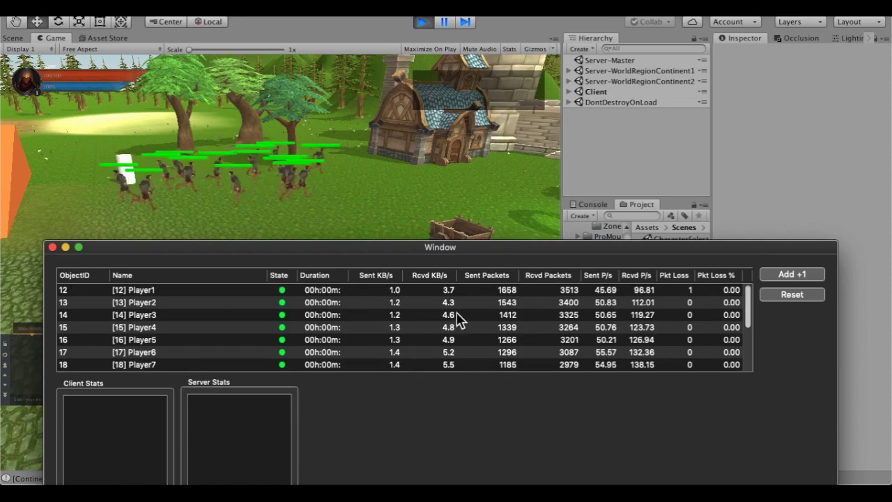
pyautogui.click(471, 294)
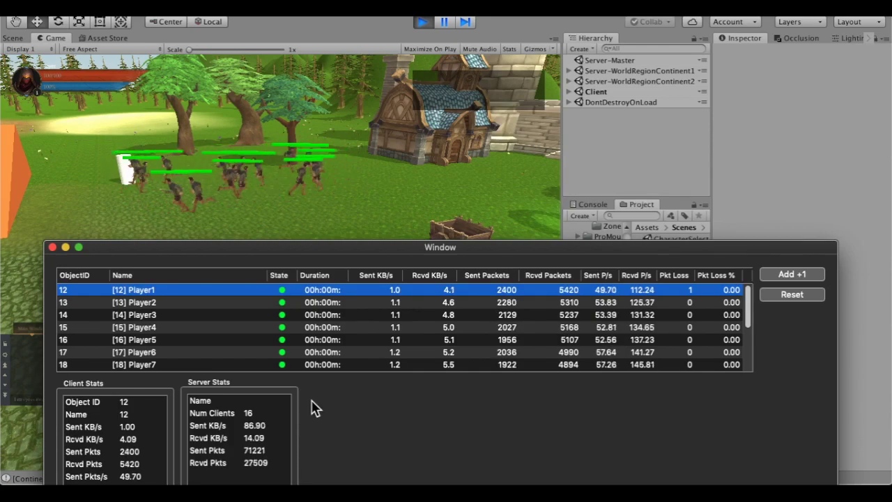
# Reset the traffic statistics and inspect the client stats of Player13, Player11 and Player10.
pyautogui.click(797, 300)
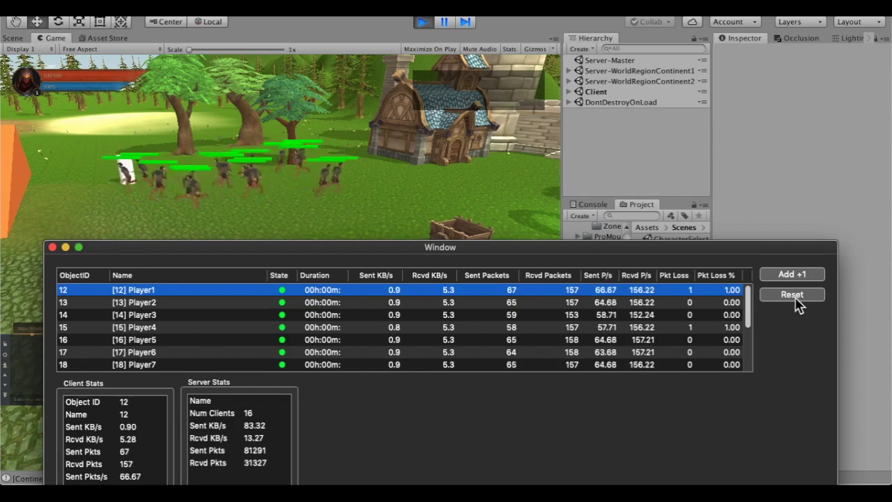
pyautogui.scroll(-5, 572, 313)
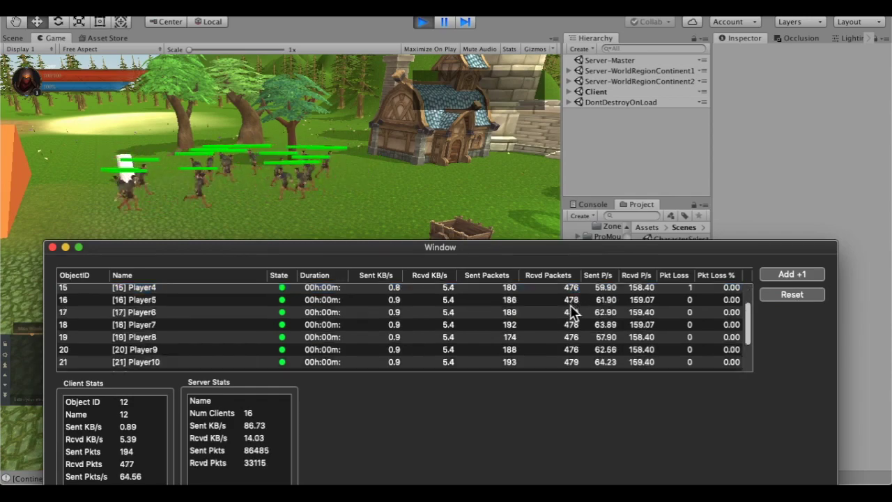
pyautogui.click(509, 341)
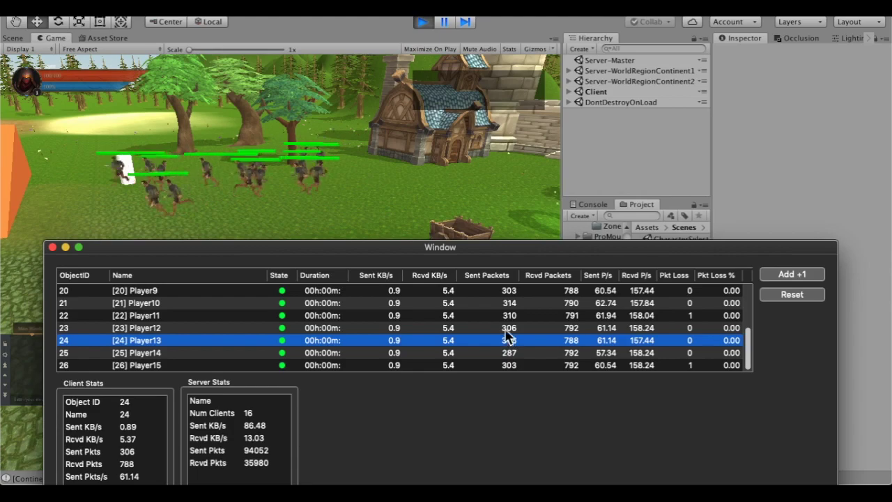
pyautogui.click(509, 315)
pyautogui.click(510, 302)
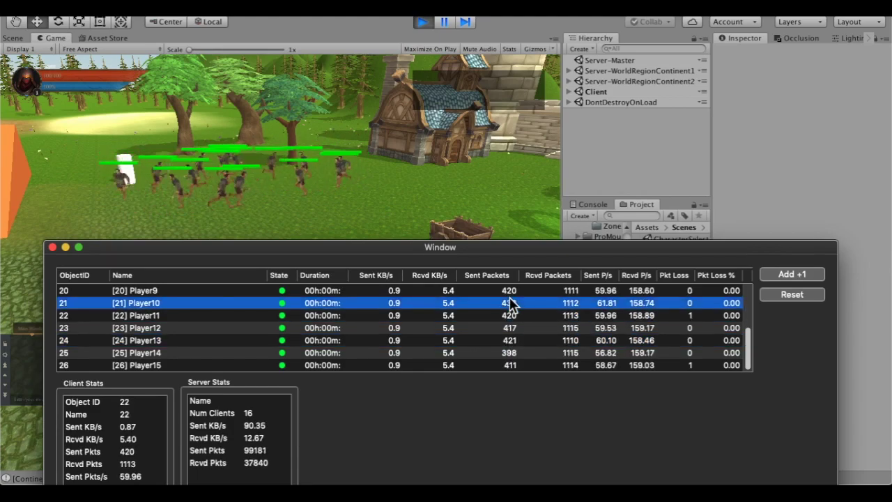
# Maximize the client stats window, add Player16 and Player17, and review the full player table.
pyautogui.moveTo(454, 255); pyautogui.dragTo(450, 247)
pyautogui.doubleClick(450, 255)
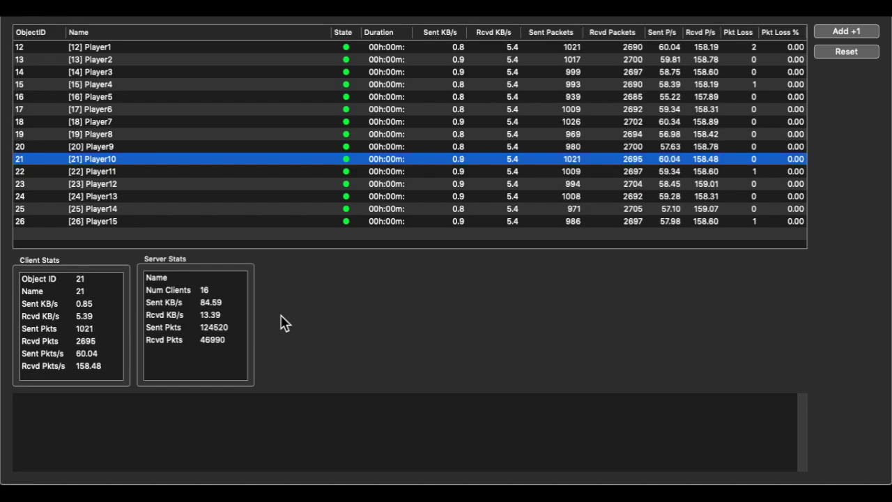
pyautogui.click(851, 36)
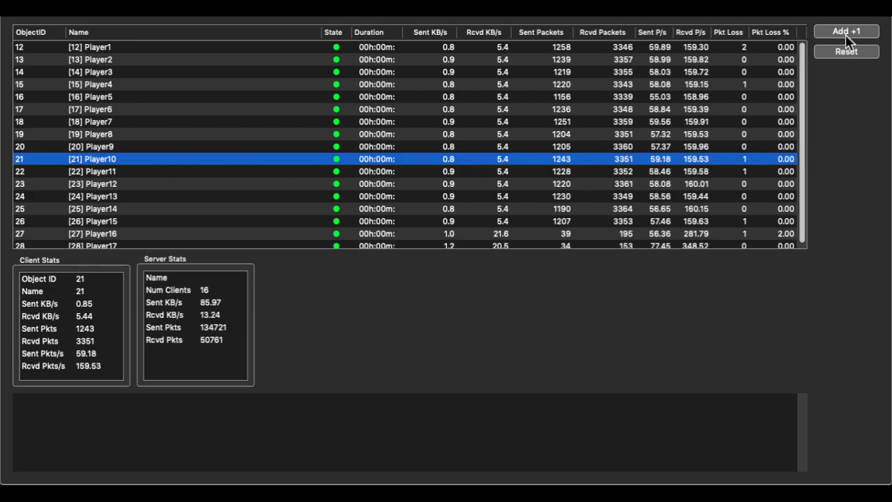
pyautogui.scroll(-1, 633, 107)
pyautogui.scroll(1, 617, 117)
pyautogui.scroll(-1, 616, 117)
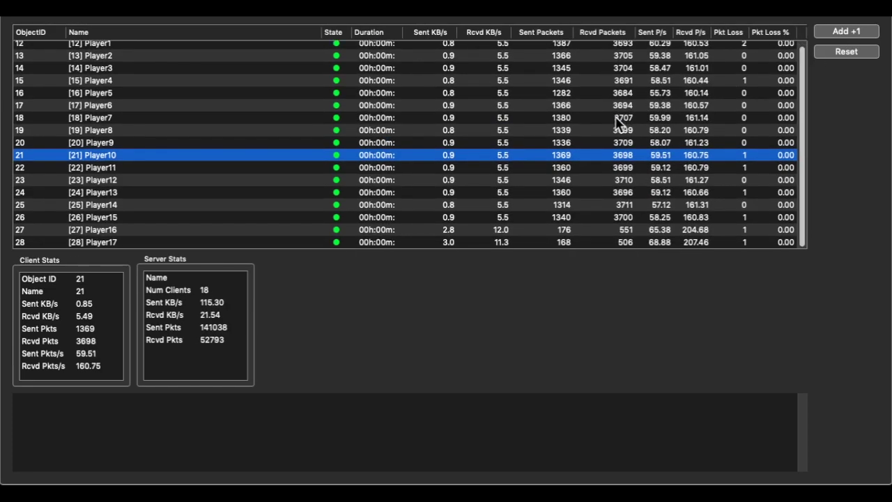
pyautogui.scroll(1, 619, 122)
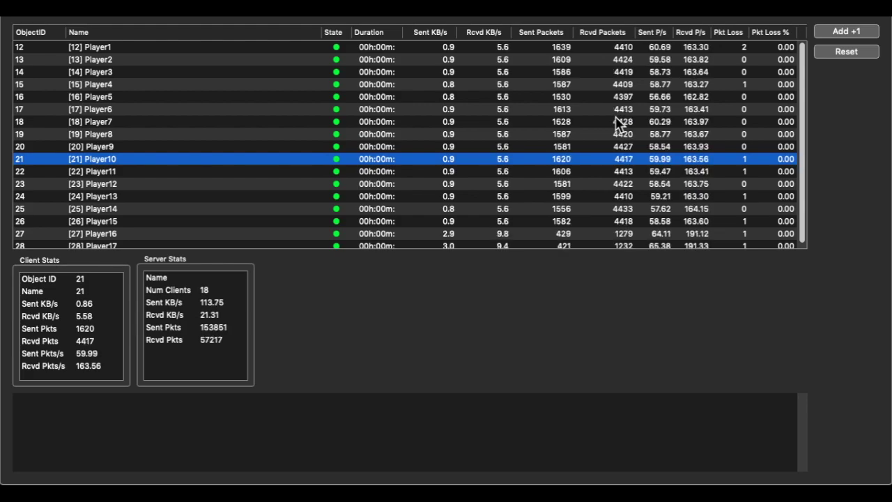
# Switch back to the running game in Unity, walk the character past the cart to the green portal and travel through it.
pyautogui.press('super+Tab')
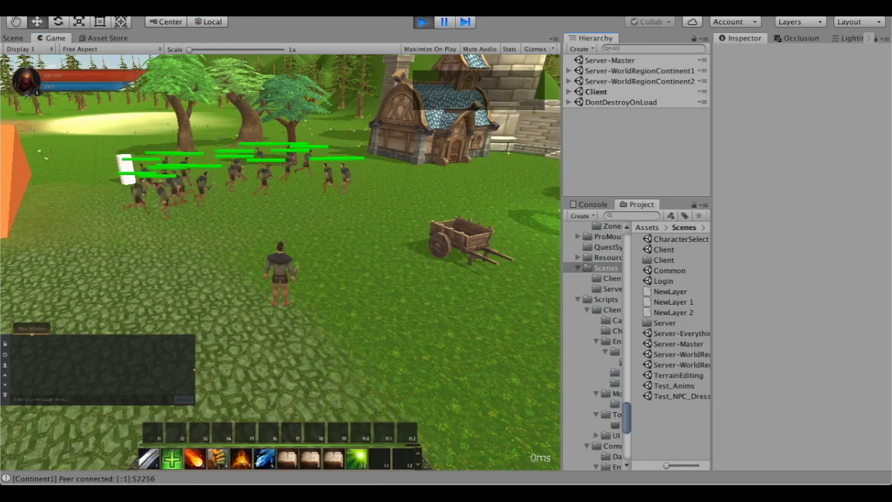
pyautogui.moveTo(239, 179); pyautogui.dragTo(341, 230, button='right')
pyautogui.press('w')
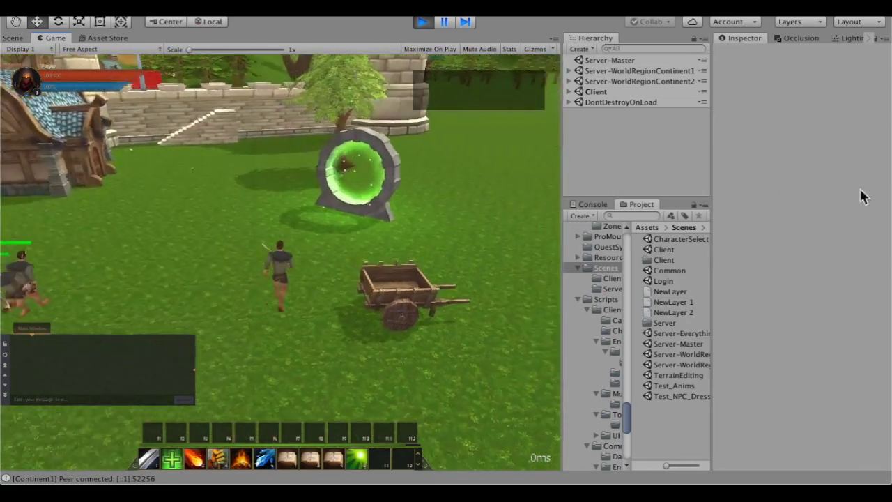
pyautogui.click(336, 198)
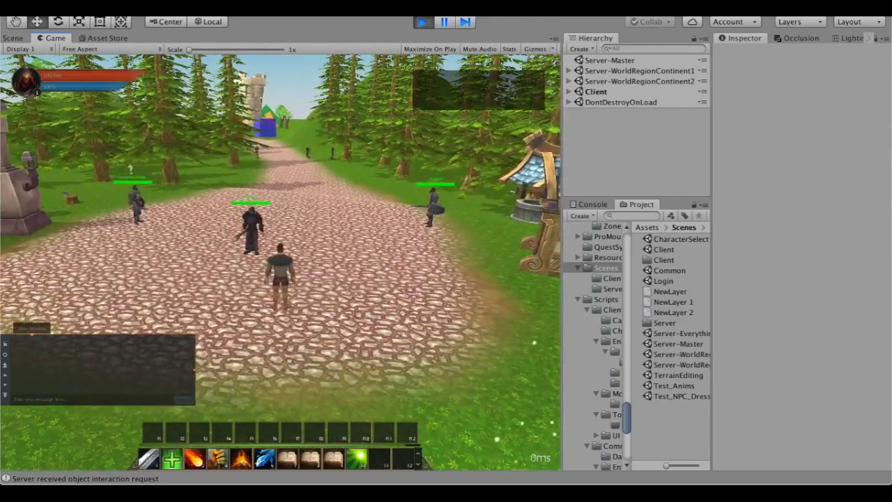
# Run the character along the stone path toward the enemies with red health bars and target one of them.
pyautogui.press('w')
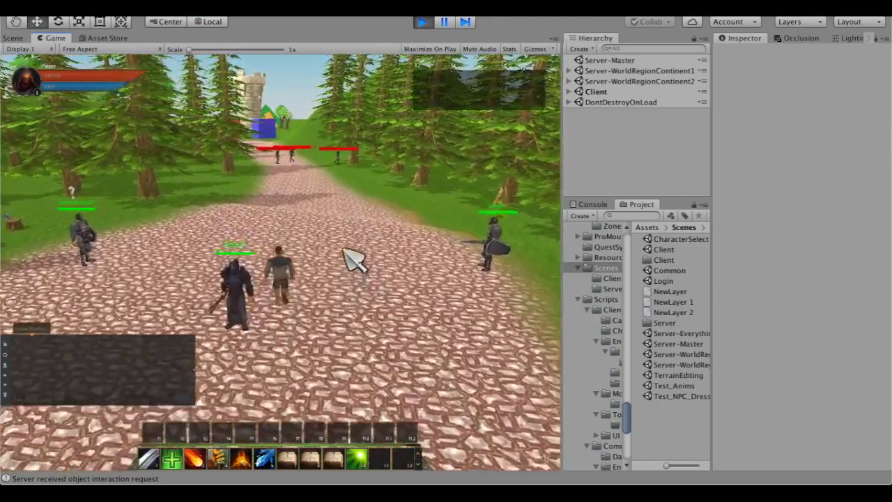
pyautogui.press('w')
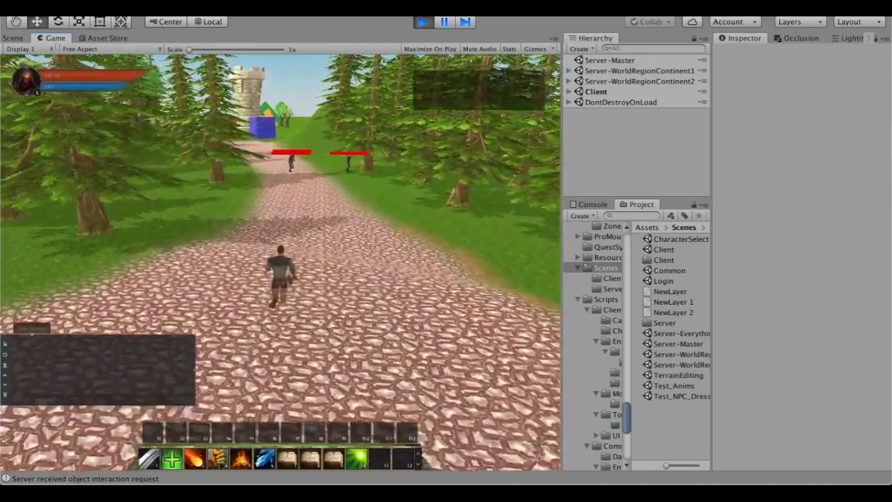
pyautogui.press('w')
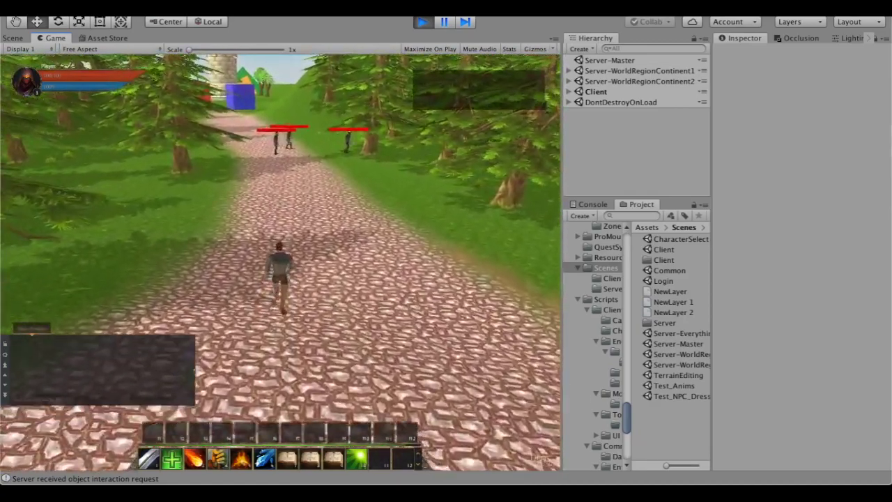
pyautogui.press('w')
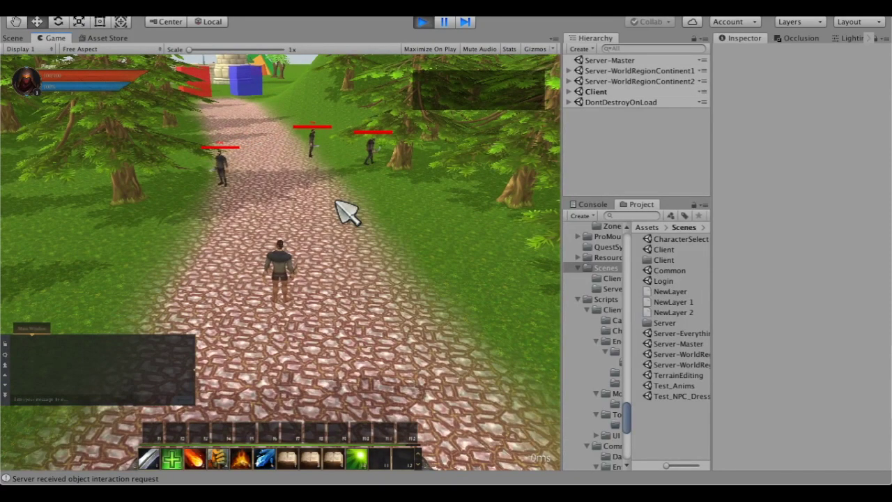
pyautogui.press('Tab')
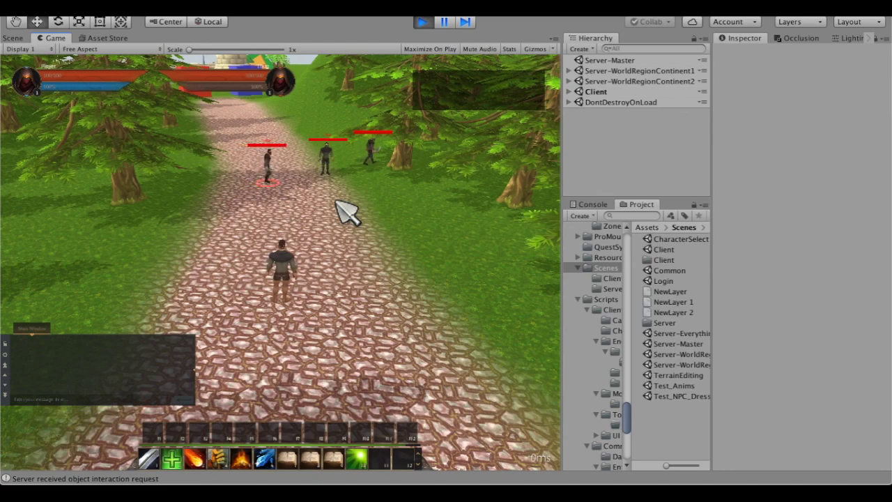
# Cast Fireball repeatedly at the targeted enemy on the stone path until it is defeated.
pyautogui.press('3')
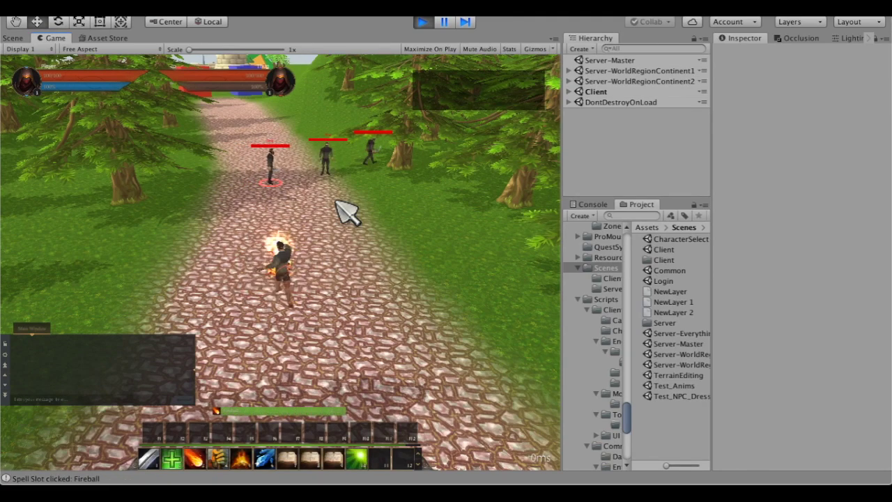
pyautogui.press('3')
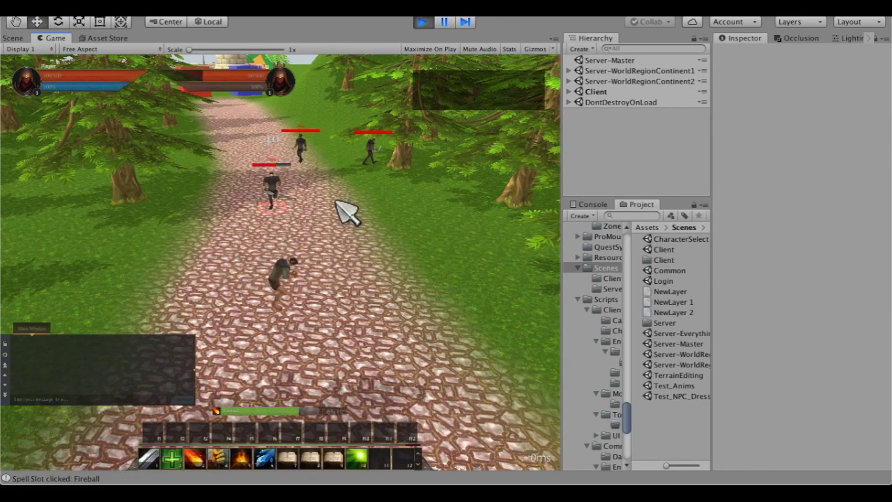
pyautogui.press('3')
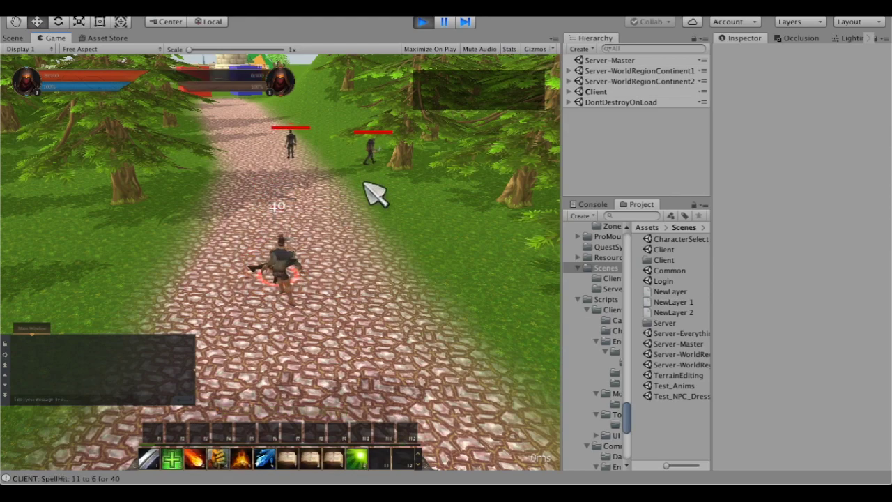
# In the Seeker's RPG client, run from the portal to the other player and place the green AOE heal and the blue area spell there.
pyautogui.press('w')
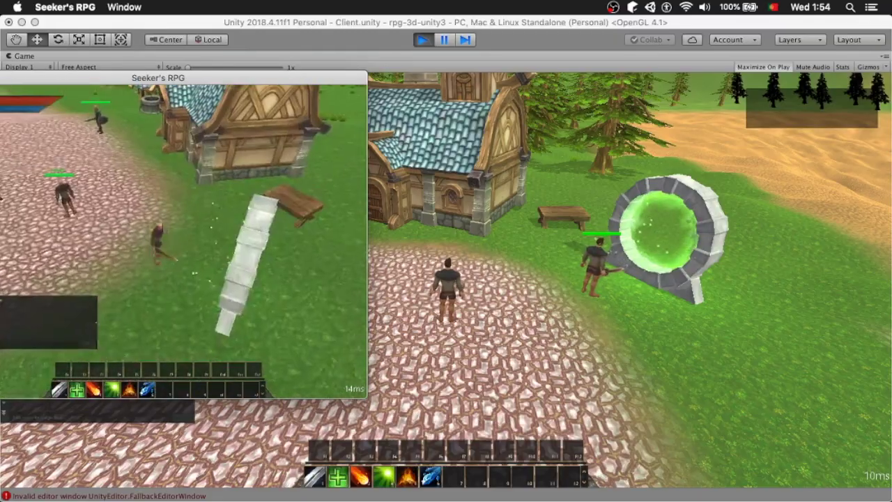
pyautogui.press('w')
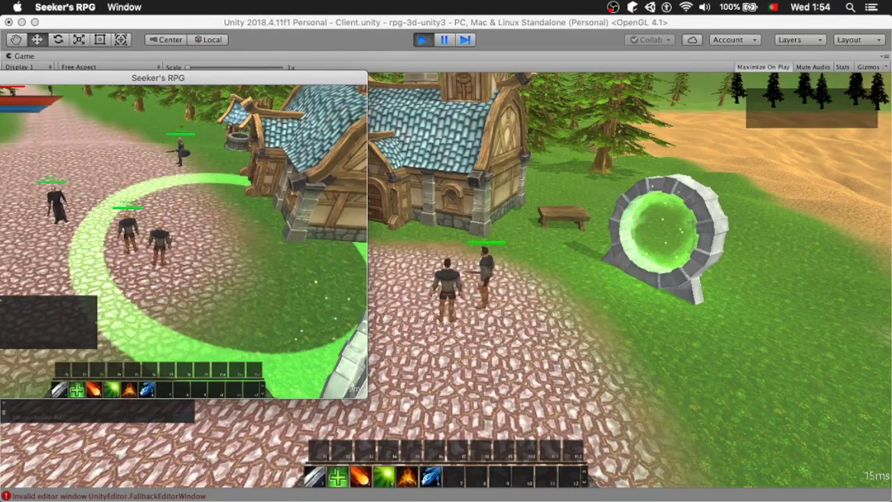
pyautogui.click(178, 262)
pyautogui.press('6')
pyautogui.click(164, 238)
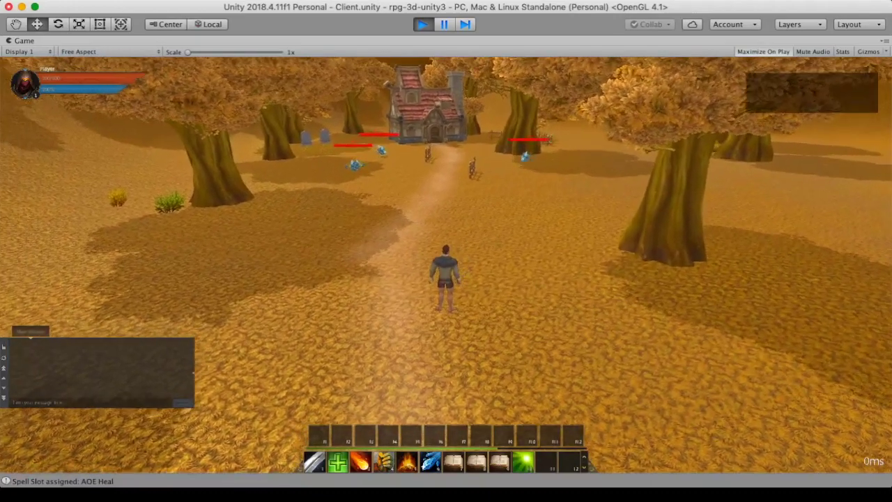
# Run along the dirt path toward the red-roofed house in the autumn forest, targeting the blue demons and casting Fireball at them.
pyautogui.press('w')
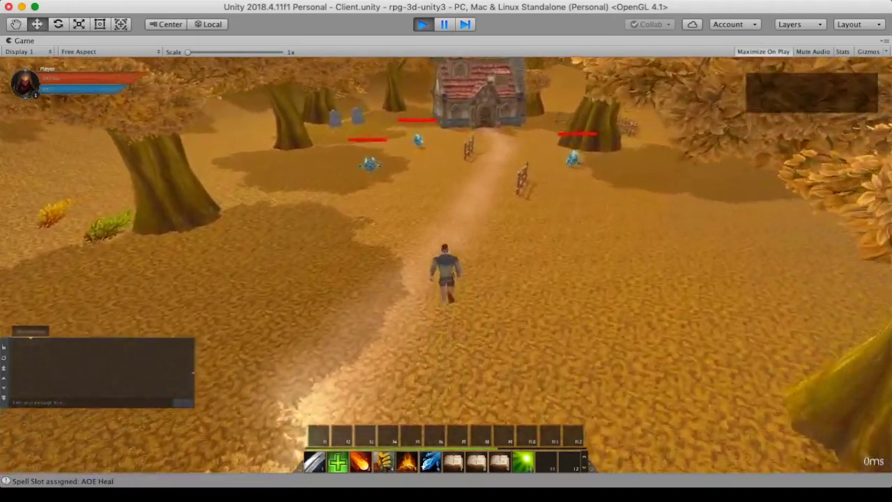
pyautogui.press('Tab')
pyautogui.press('3')
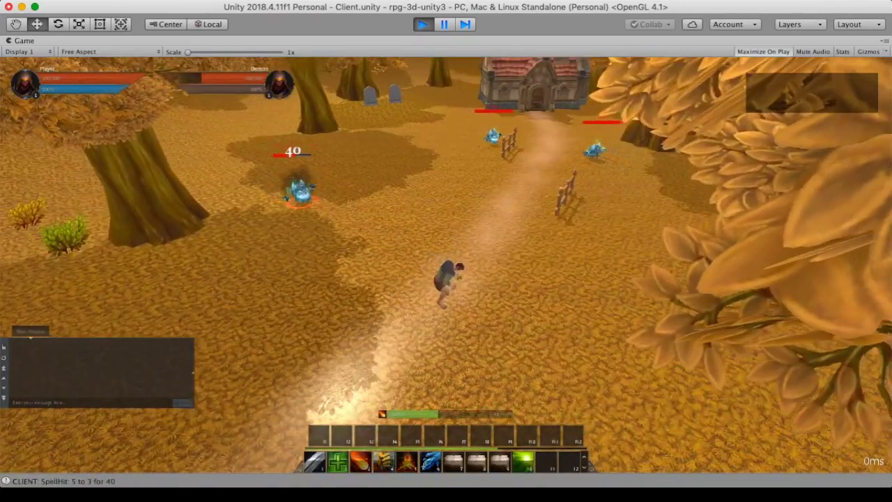
pyautogui.press('w')
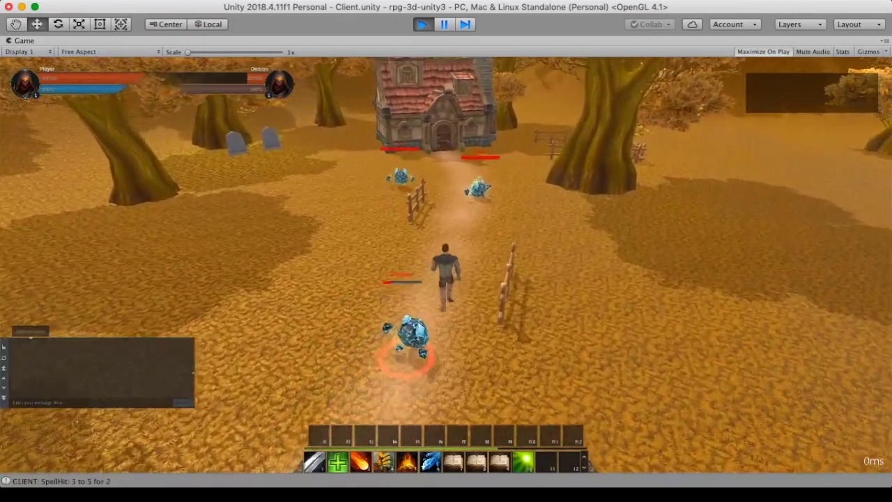
pyautogui.press('3')
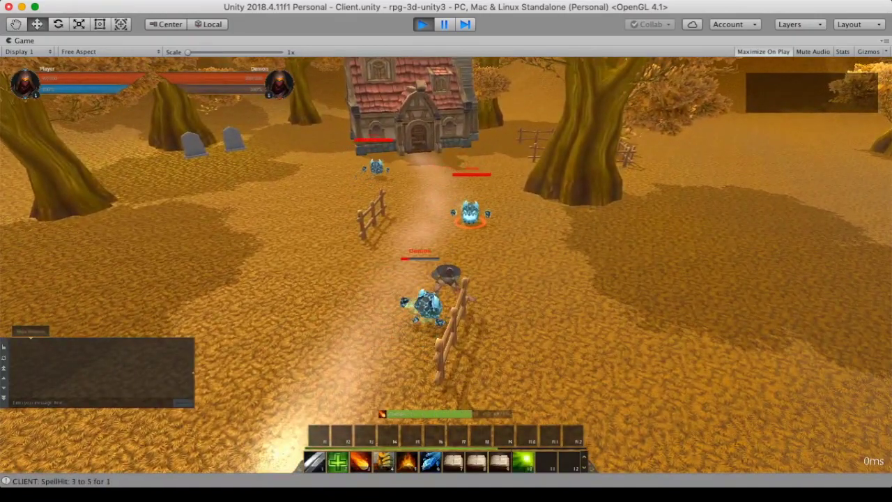